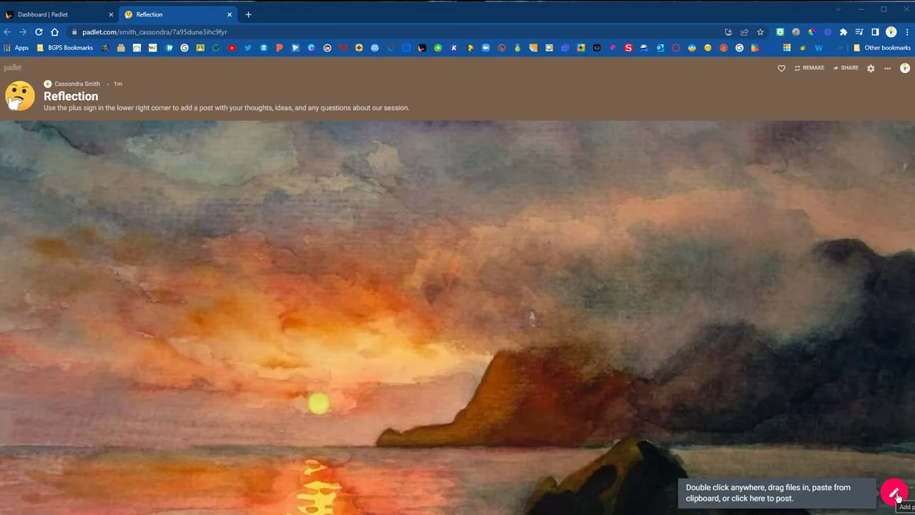
Create a post titled 'Add a title up here' with body 'This is where you can type your response'
click(895, 493)
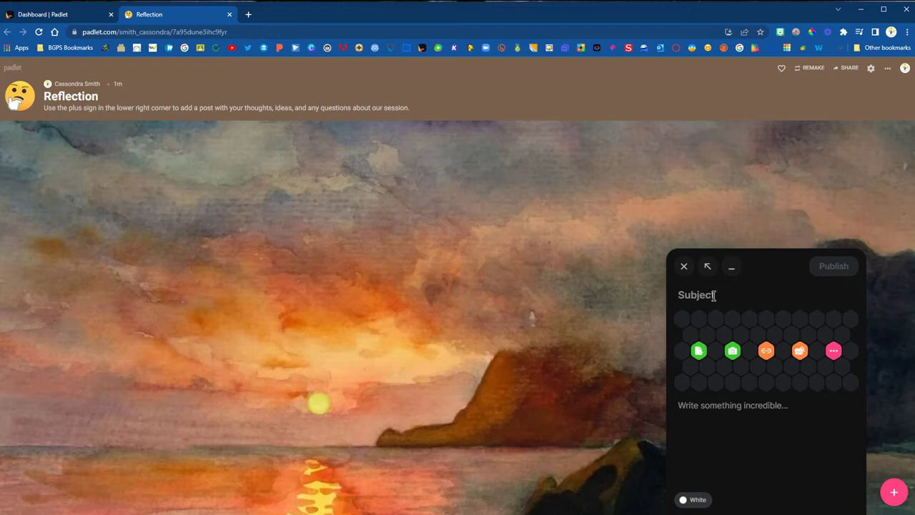
text(A)
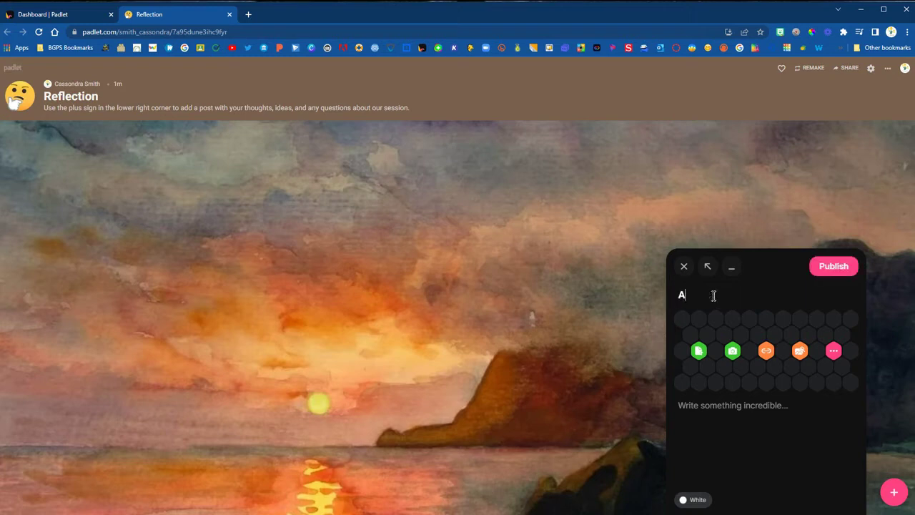
text(dd a title up here)
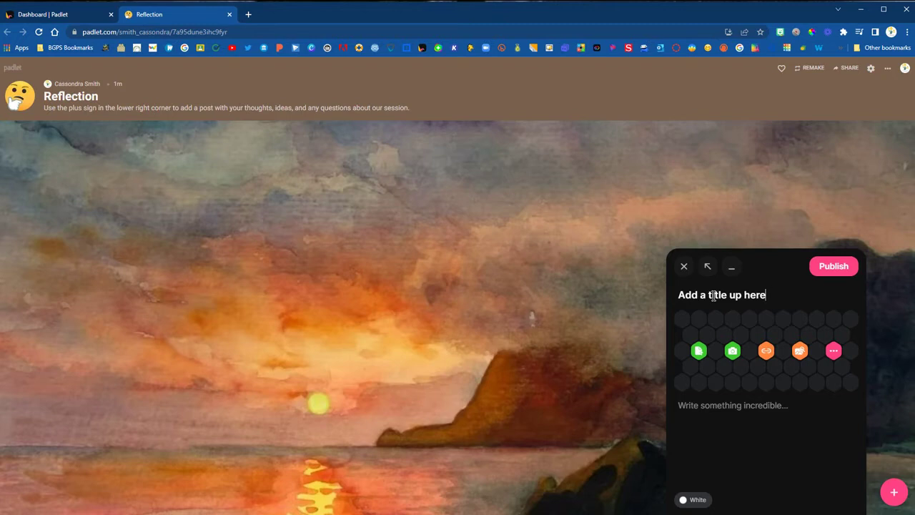
click(728, 410)
text(This is where you can type your )
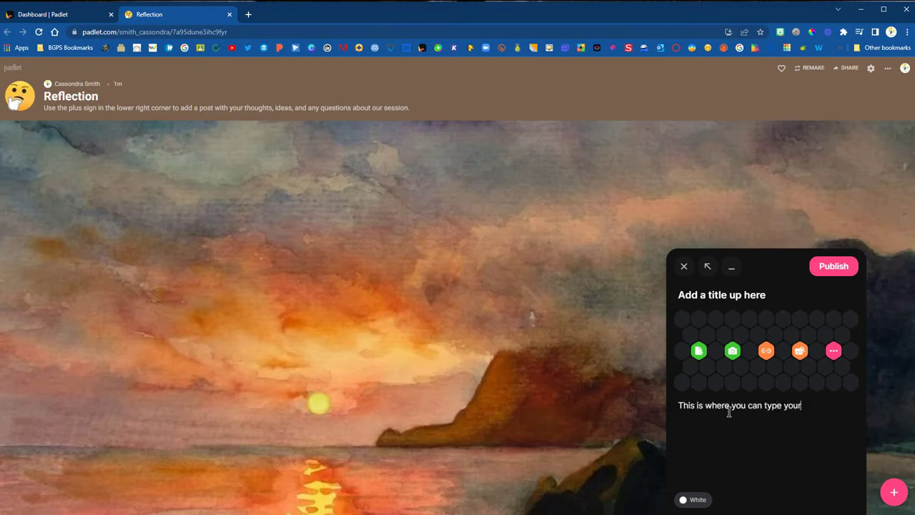
text(response. . .)
Browse the attachment types, briefly try the drawing canvas, then choose the Link attachment
click(834, 352)
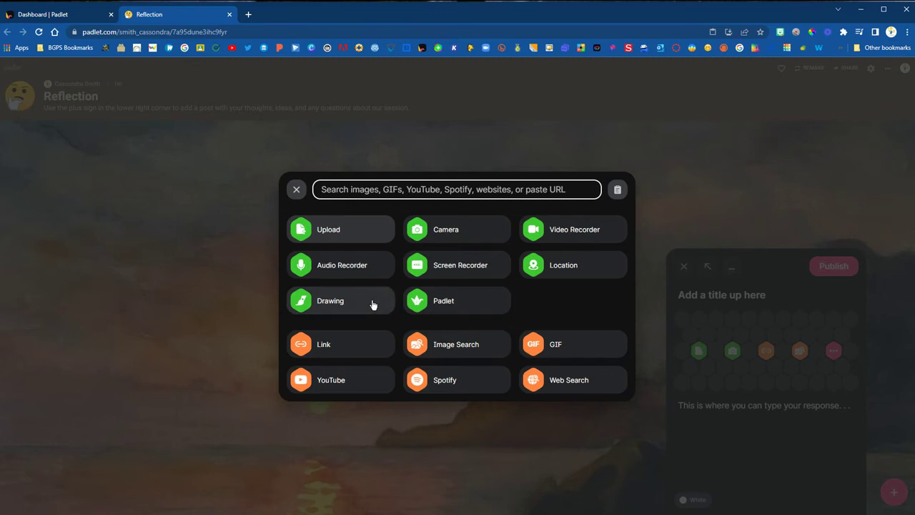
click(373, 304)
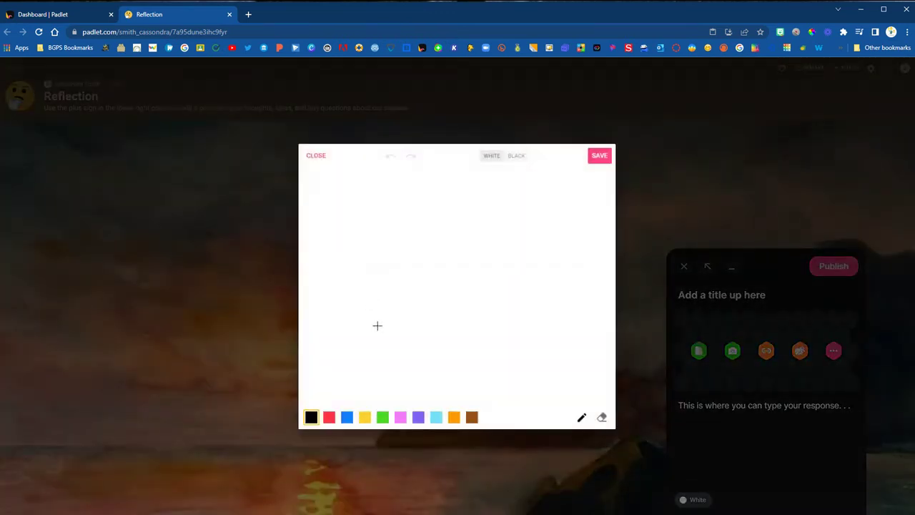
click(311, 156)
click(834, 349)
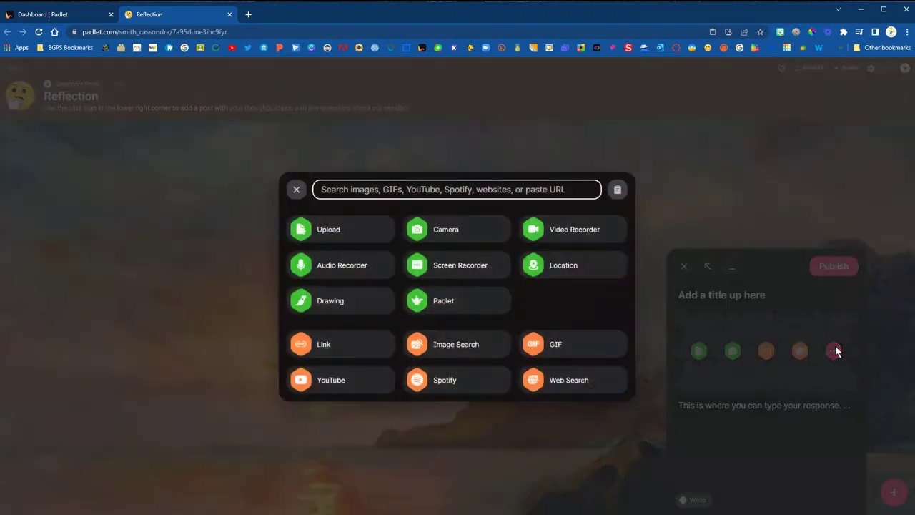
click(369, 345)
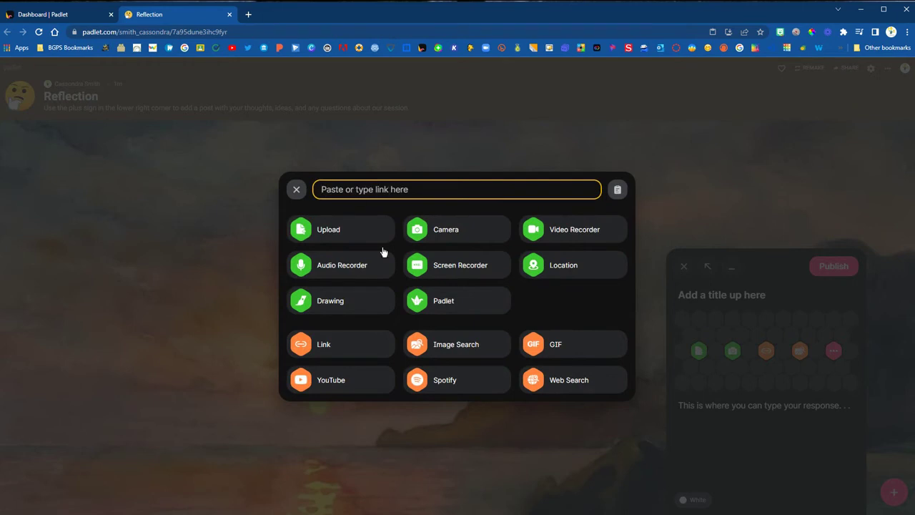
Image-search 'puppy' and attach the white Puppy Dogs photo to the draft
click(466, 346)
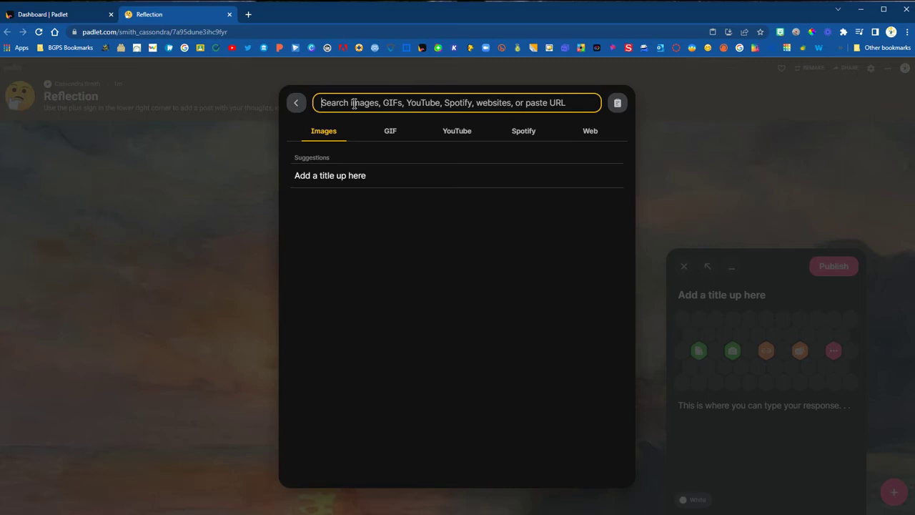
text(p)
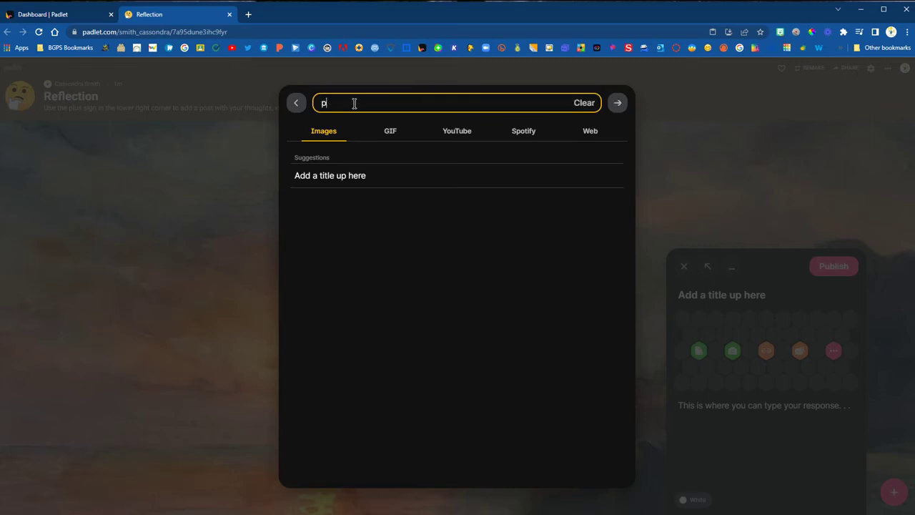
text(uppy)
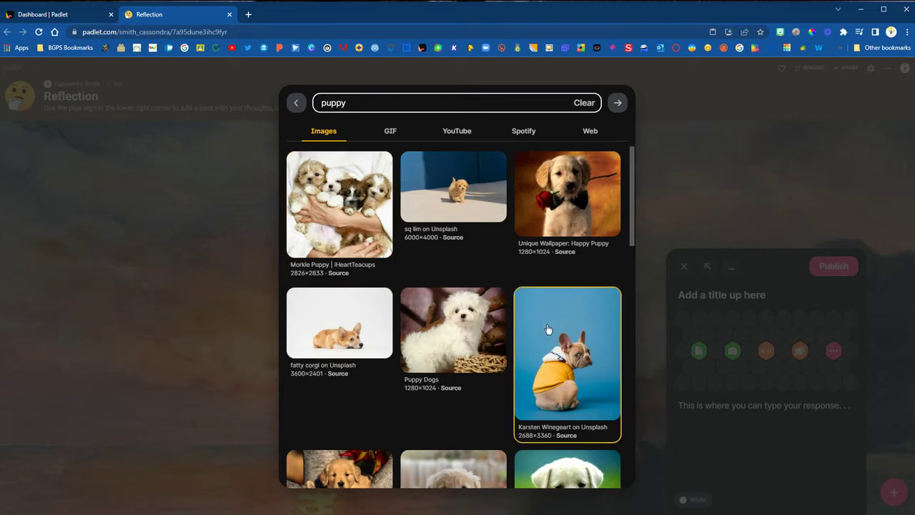
click(454, 342)
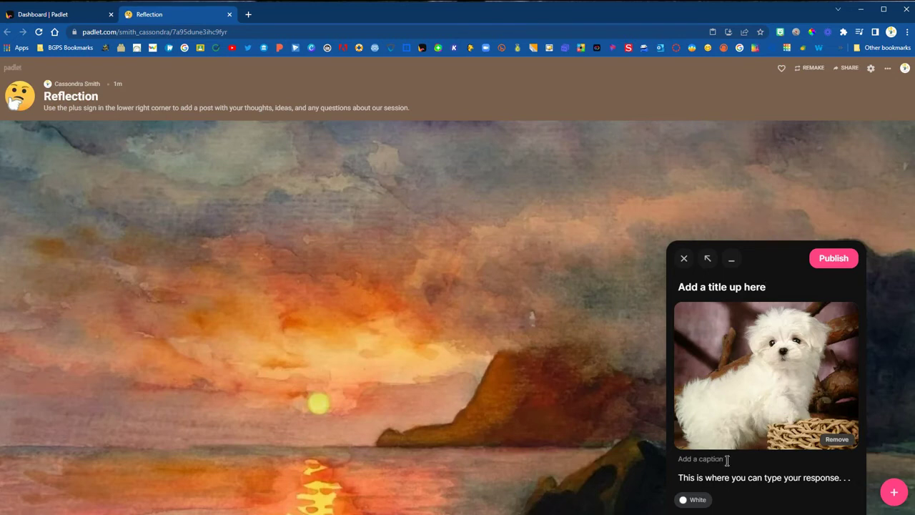
Remove the puppy photo and preview GIF results for 'puppy' without attaching one
click(837, 439)
click(834, 351)
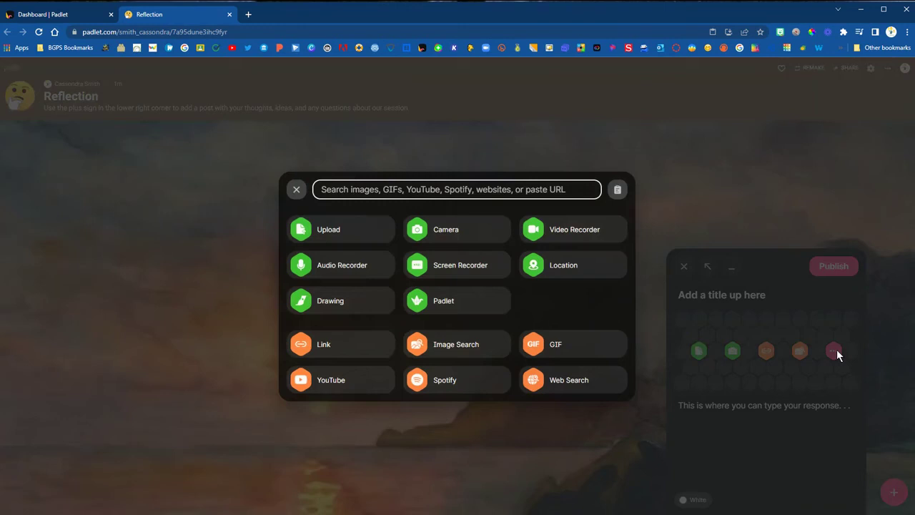
click(565, 343)
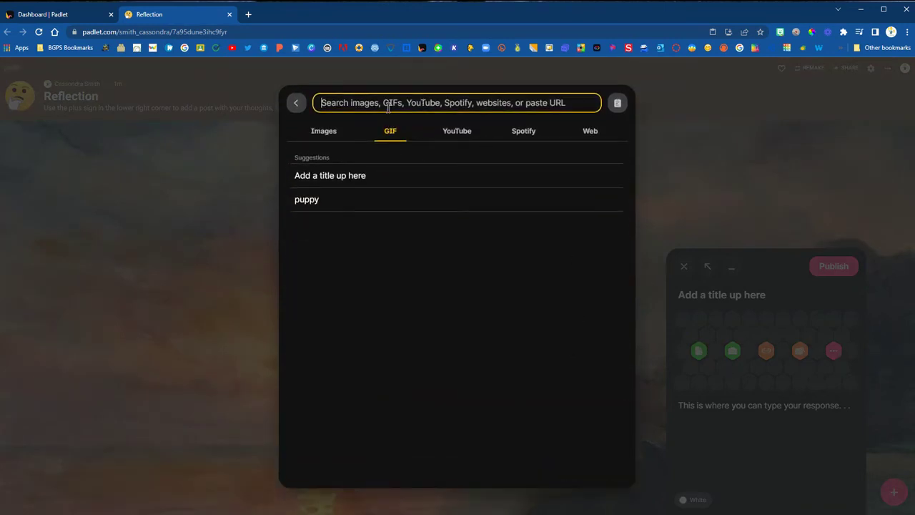
click(331, 201)
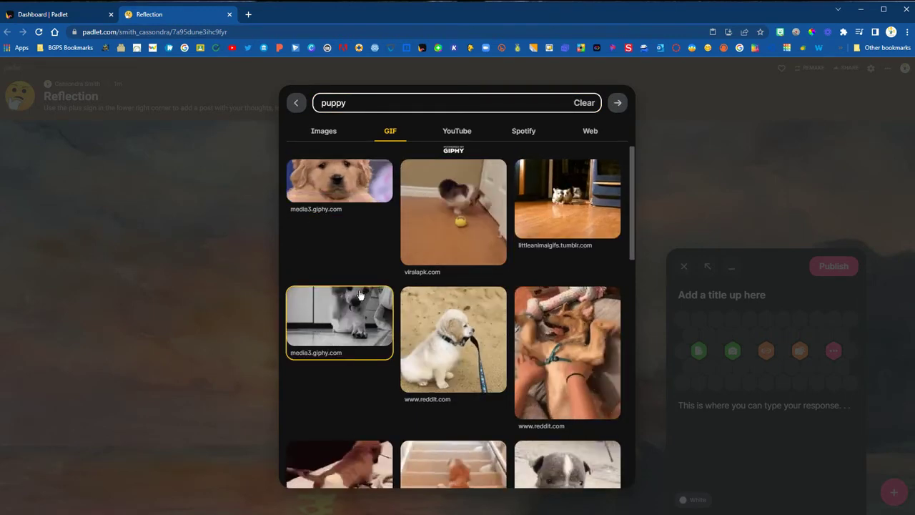
key(Escape)
Attach the YouTube video 'How to Use Padlet for Students: The Basics' from a 'how to use padlet' search
click(363, 387)
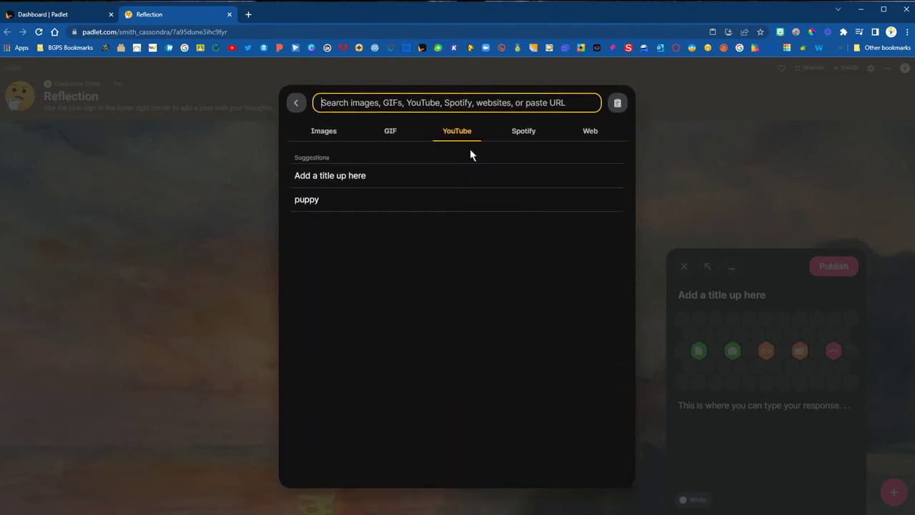
text(ho)
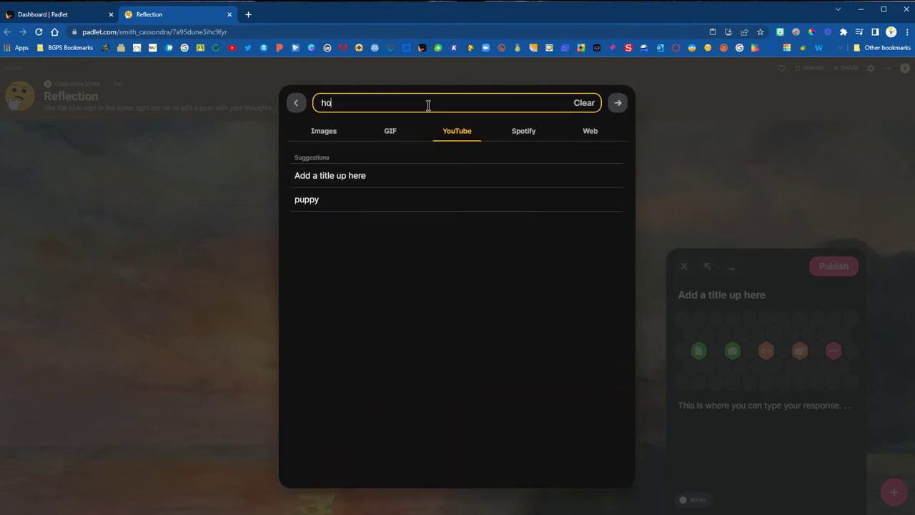
text(w to use padlet)
key(Return)
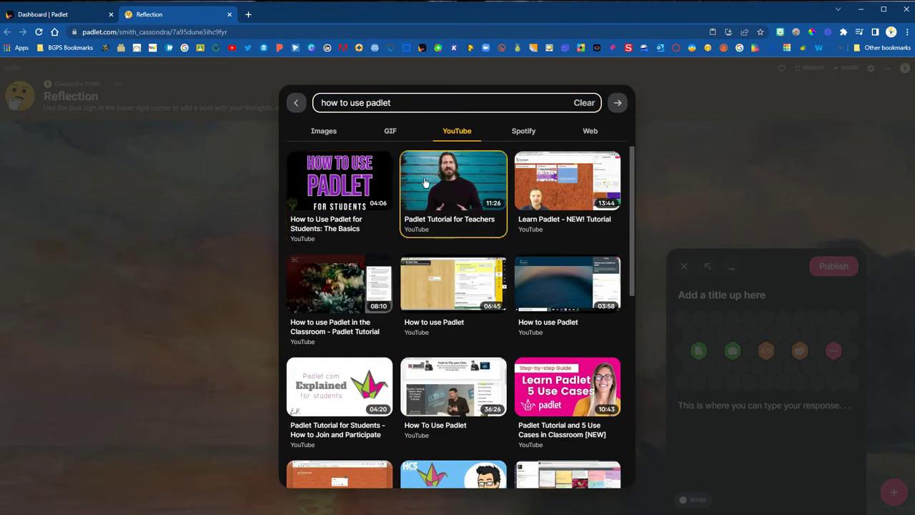
click(330, 179)
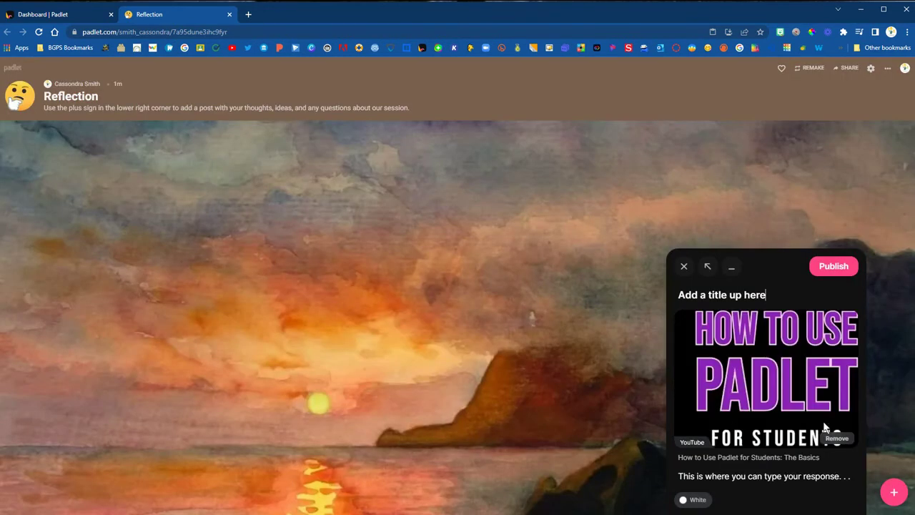
Swap the video for the 'What is Padlet?' image from a 'padlet' image search and publish
click(838, 438)
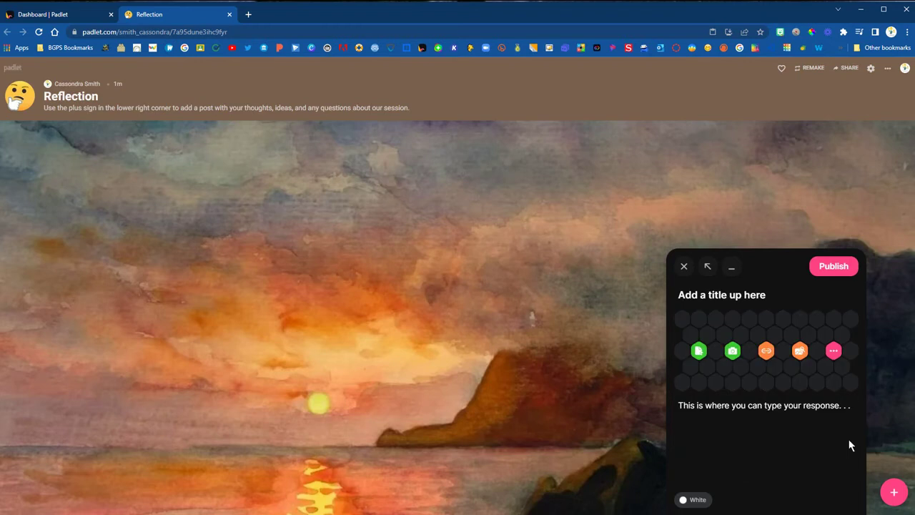
click(799, 352)
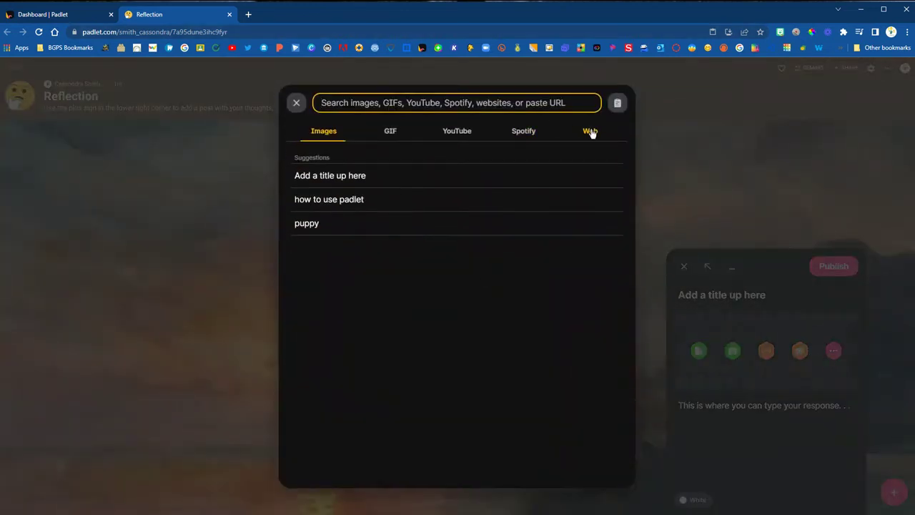
text(padlet)
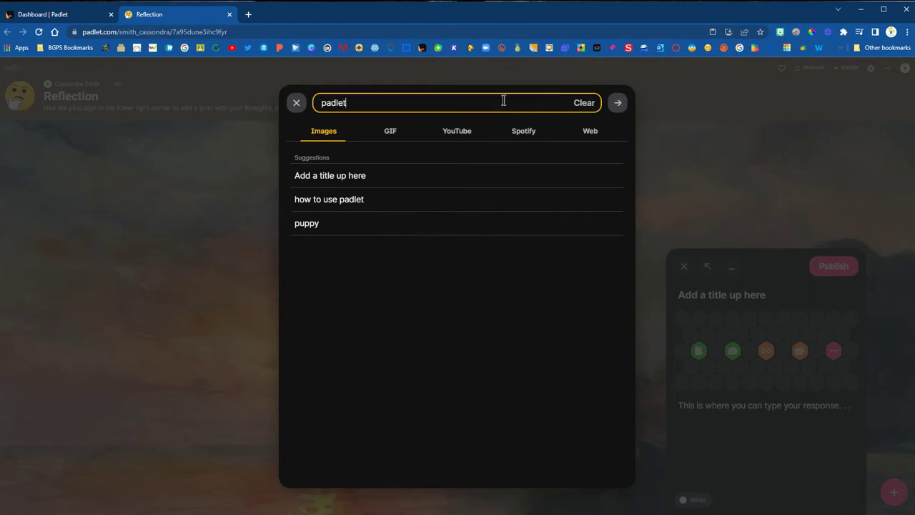
key(Return)
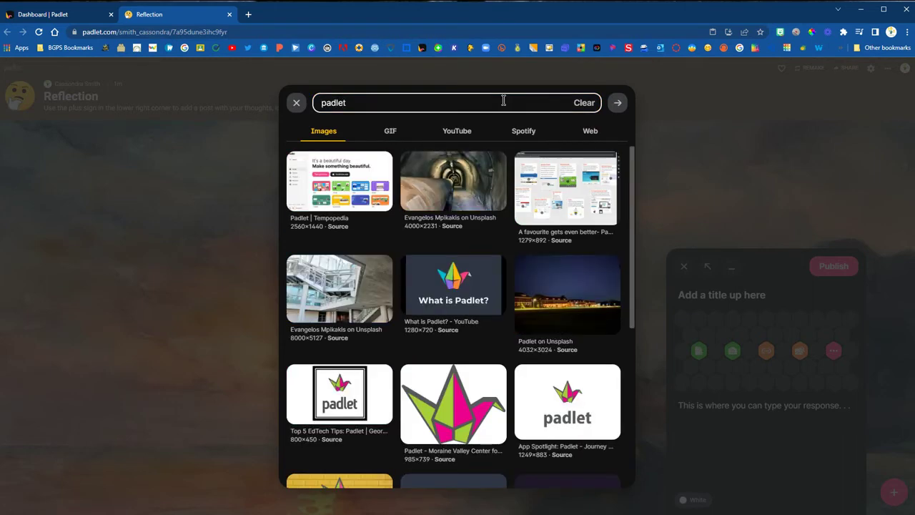
click(455, 313)
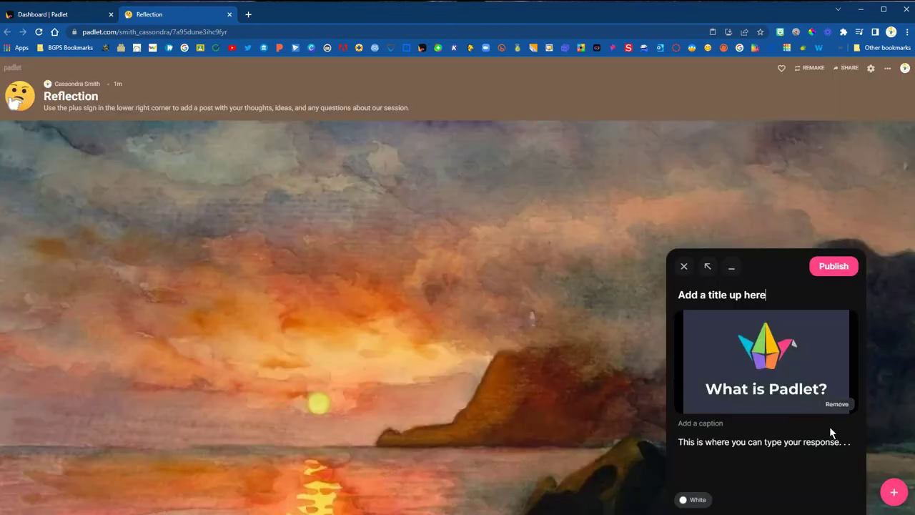
click(834, 267)
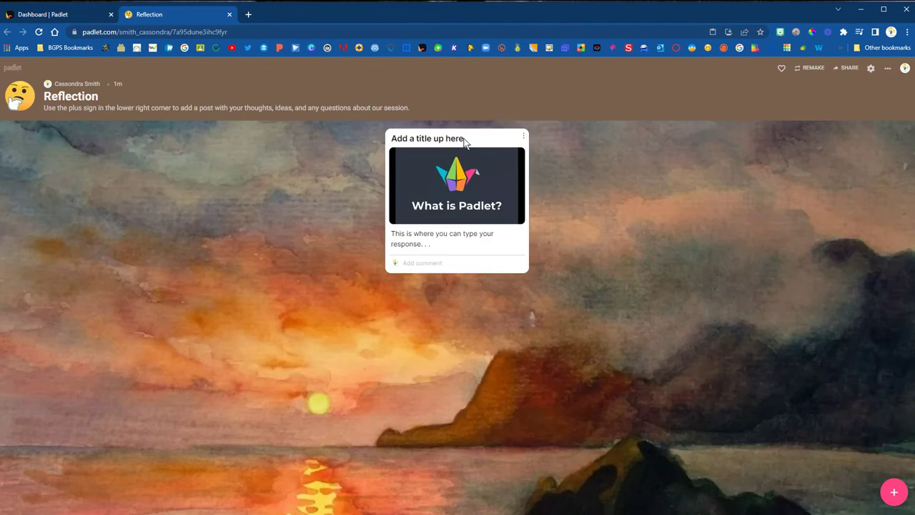
Start a purple post and attach the Puppy - Wikipedia page from a 'puppy' web search
click(894, 492)
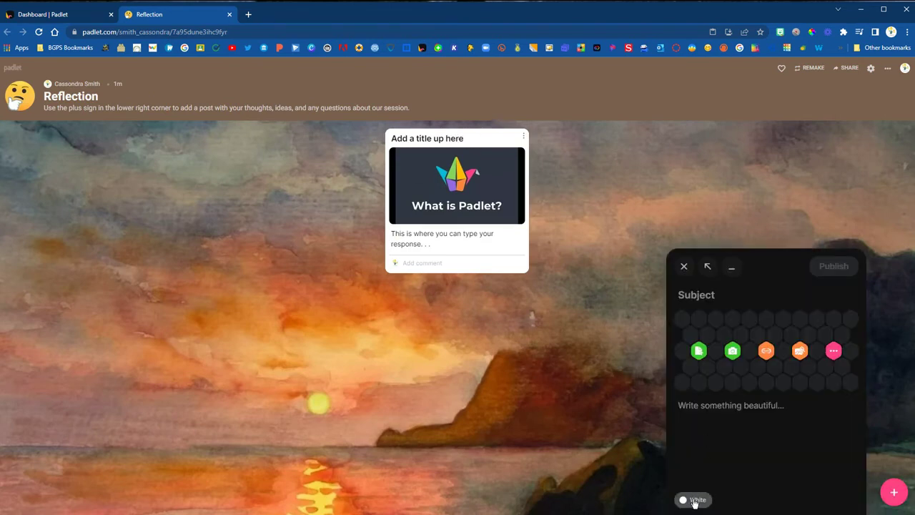
click(694, 501)
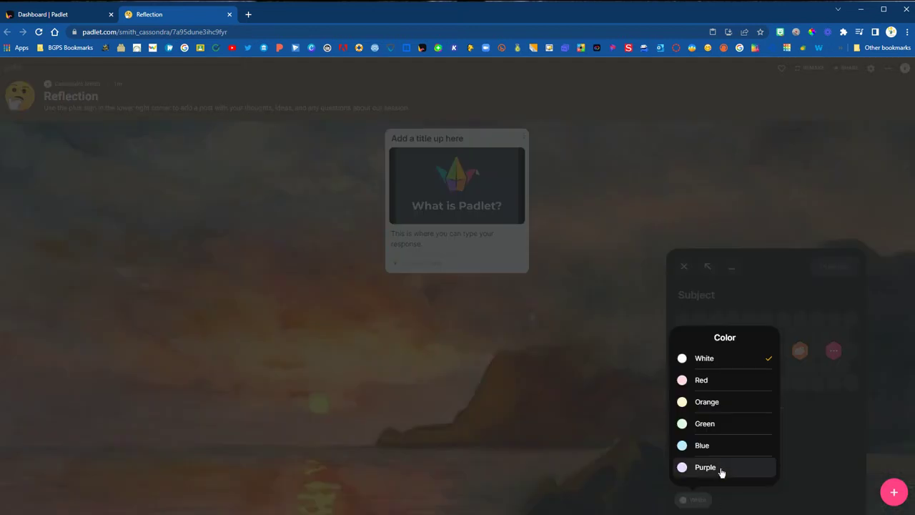
click(708, 467)
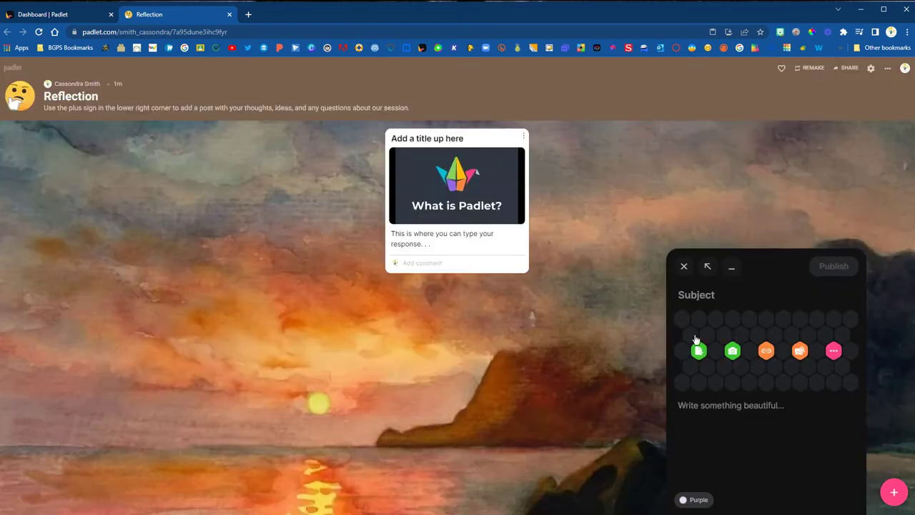
click(799, 350)
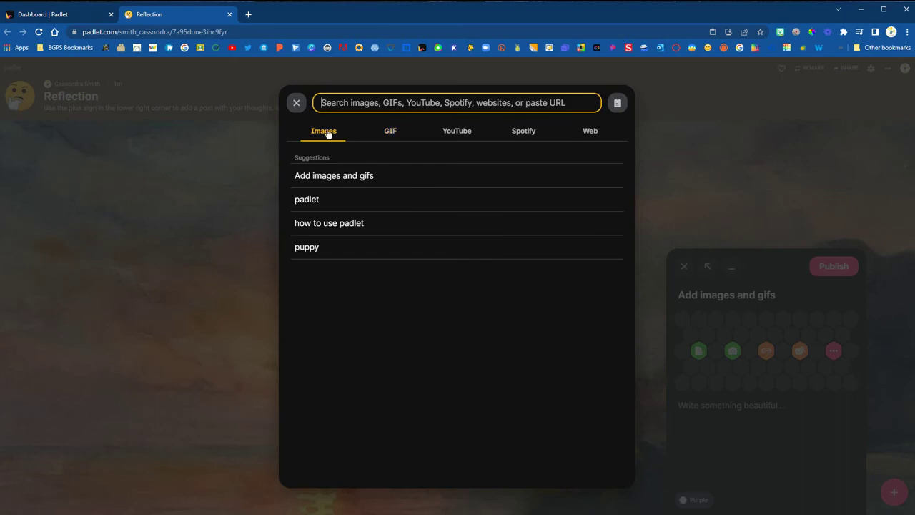
click(337, 249)
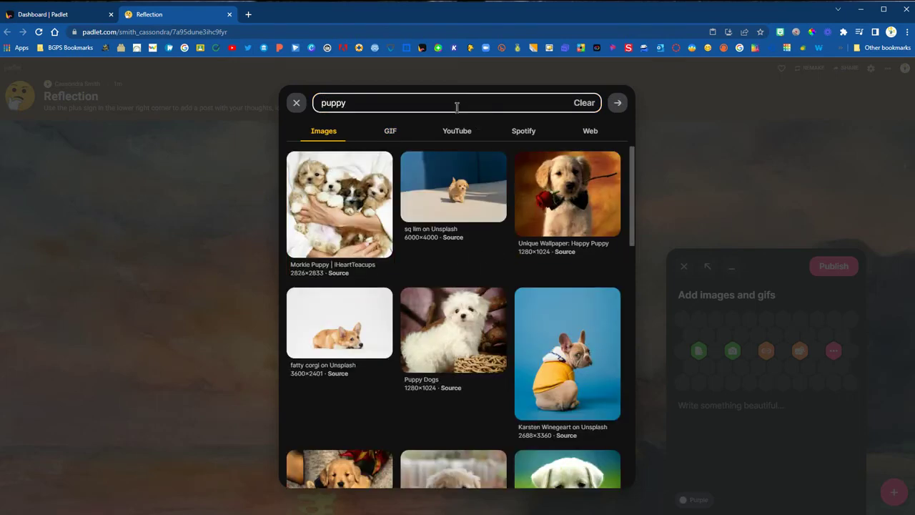
click(586, 131)
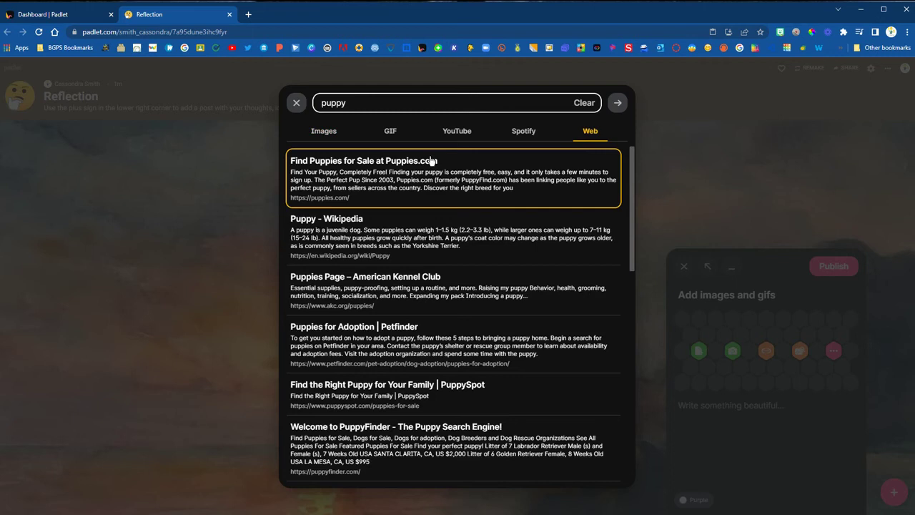
click(402, 243)
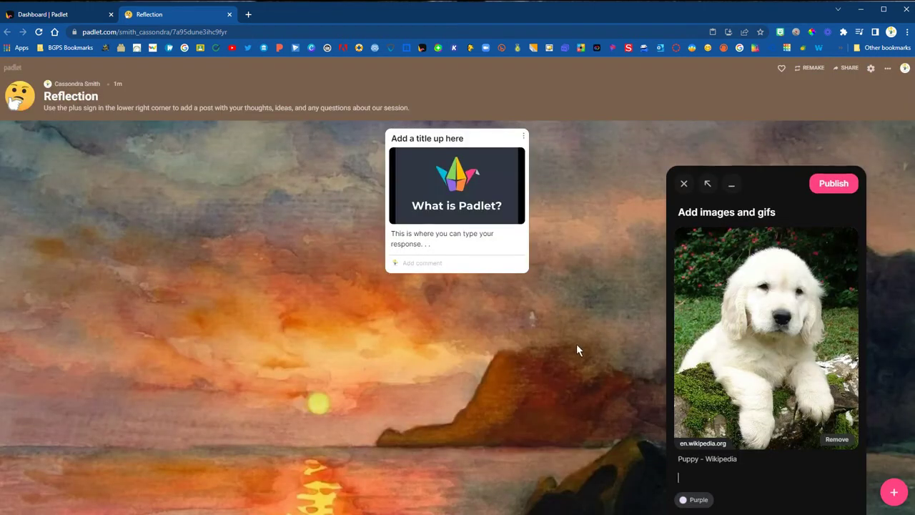
Finish the title 'Add images and gifs and embed websites', publish, and check the Wikipedia link
click(779, 212)
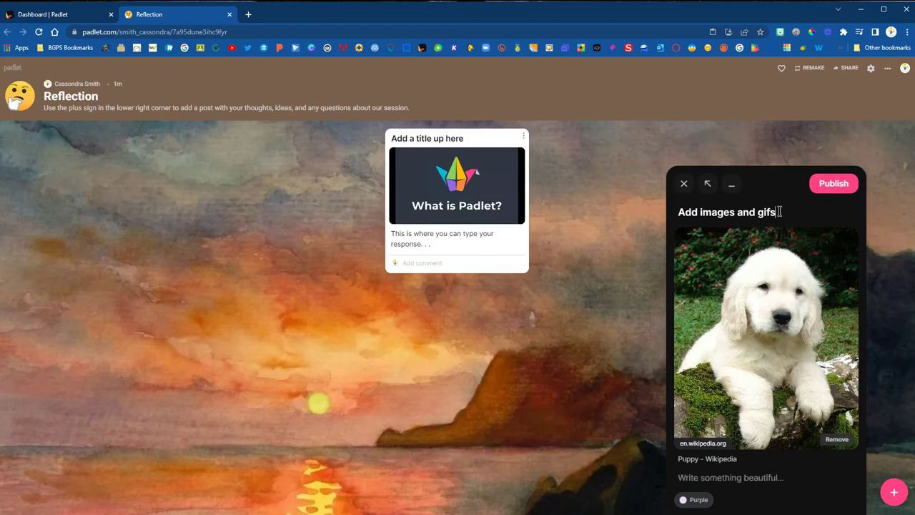
text(and embed websites)
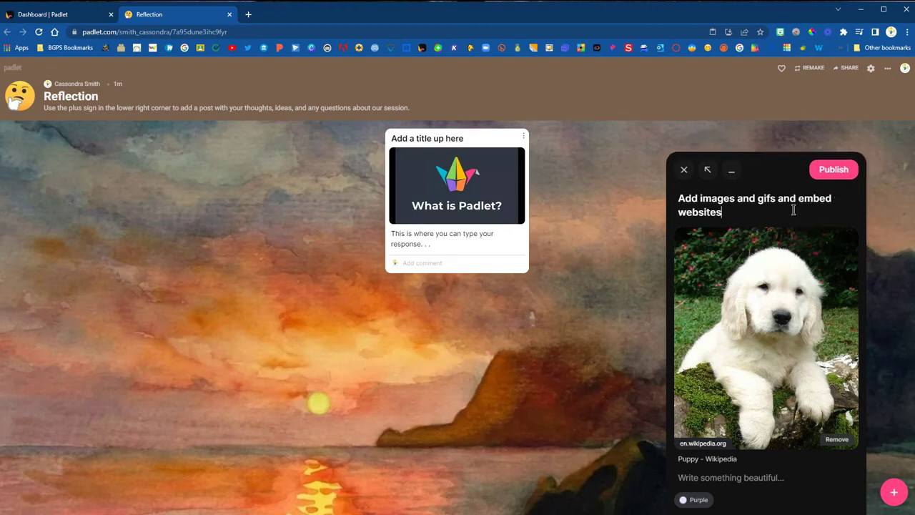
click(829, 169)
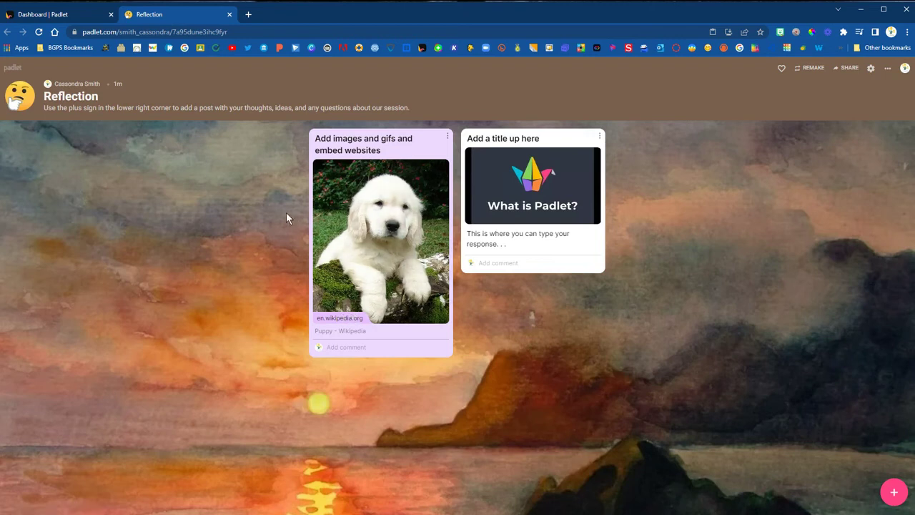
click(341, 245)
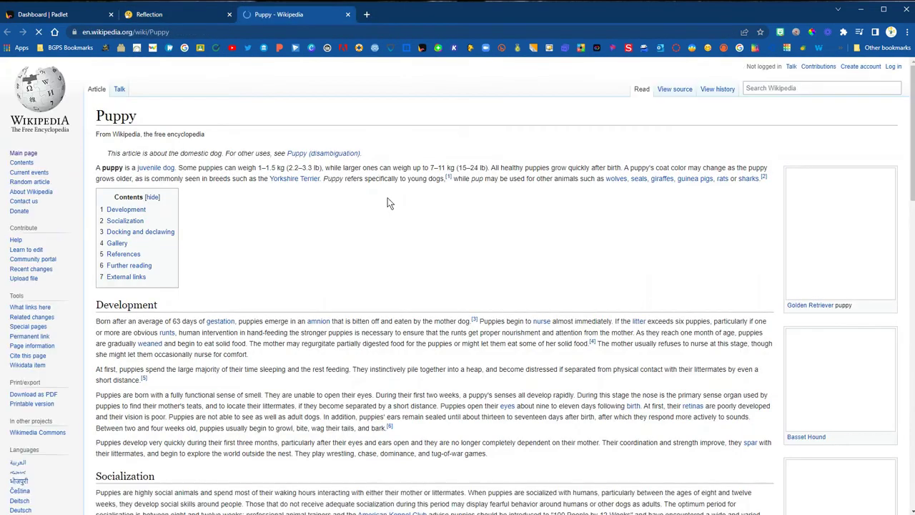
click(347, 15)
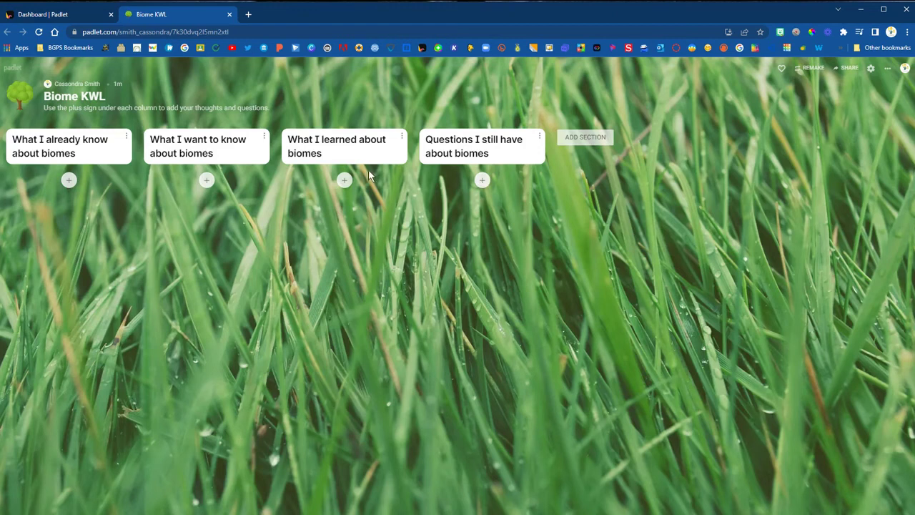
Add a What I want to know post with the biome-versus-ecosystem question and the first 'biome' image
click(206, 182)
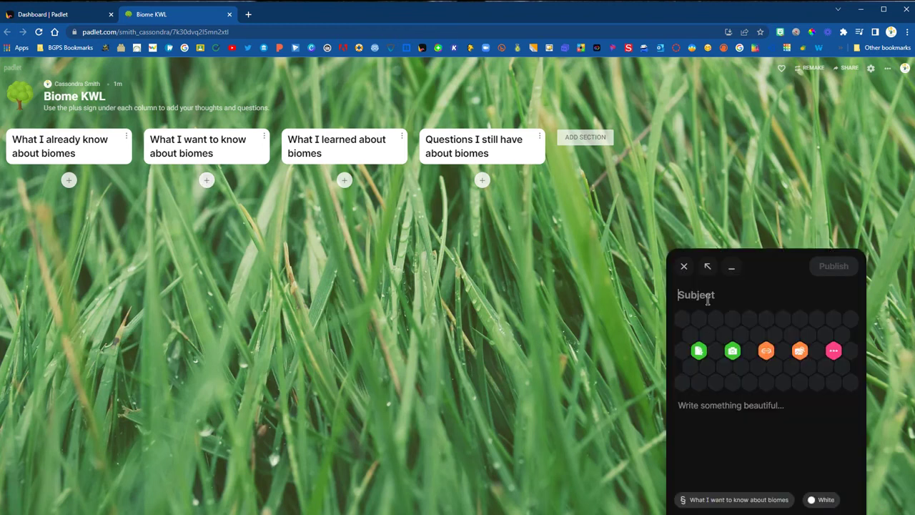
text(What is the difference between a biome and an ecosystem?)
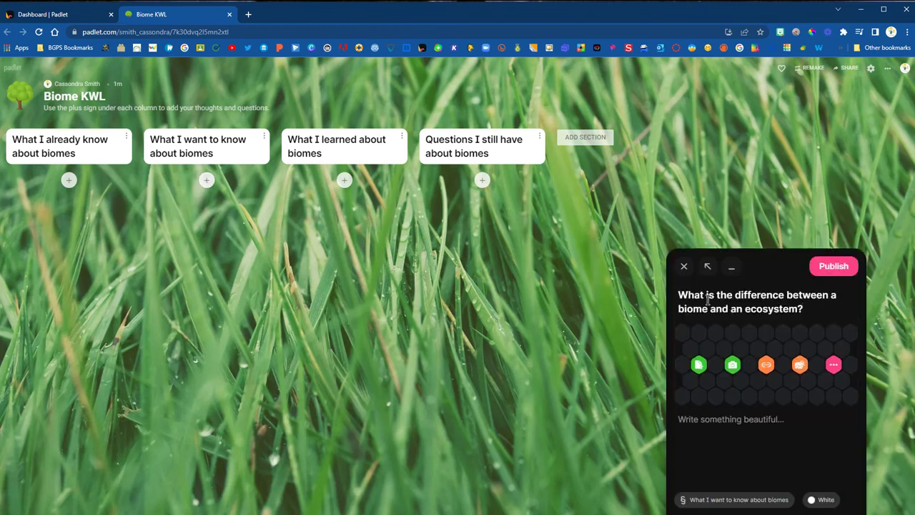
click(799, 364)
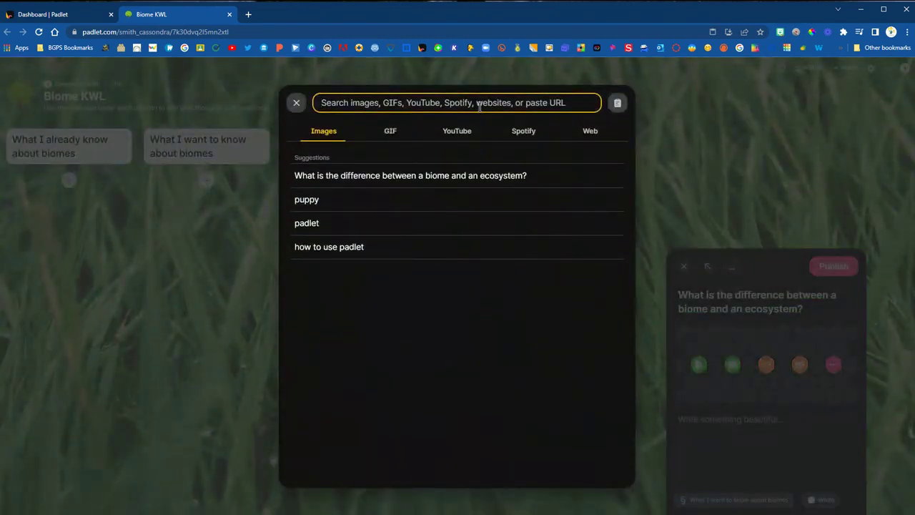
text(biome)
key(Return)
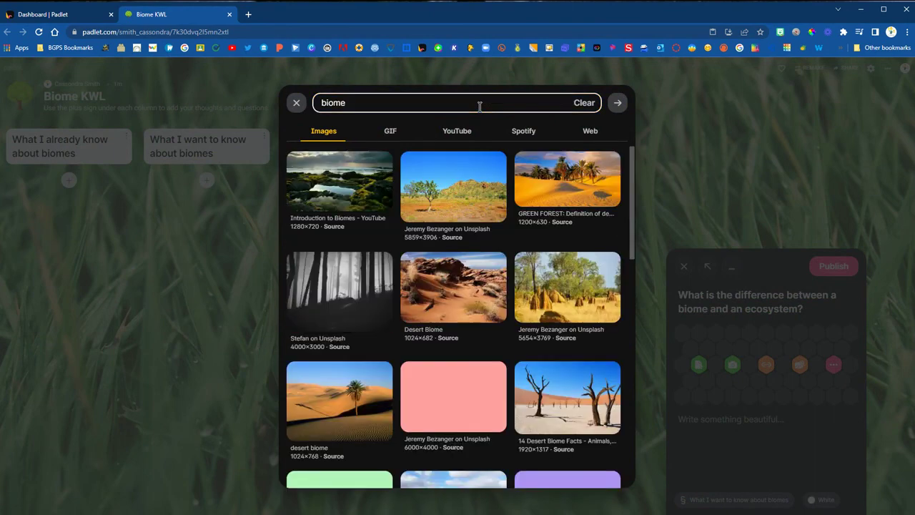
click(355, 177)
click(834, 266)
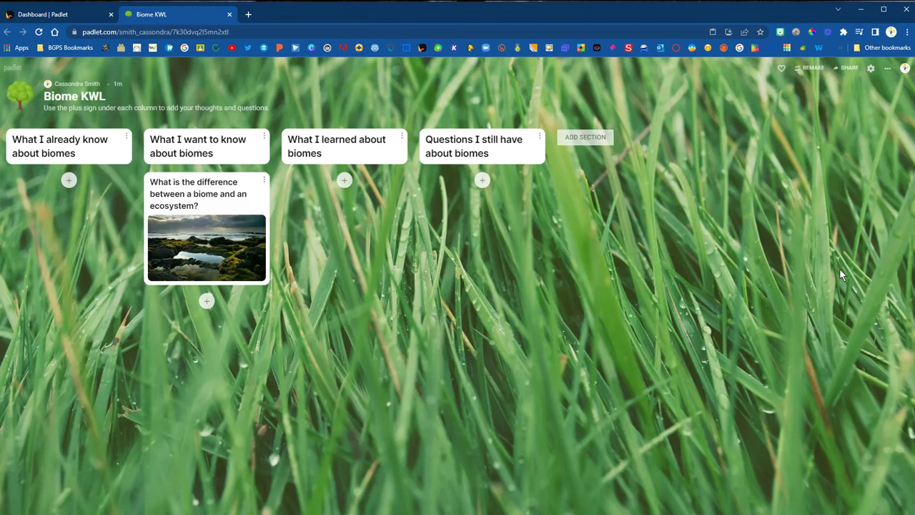